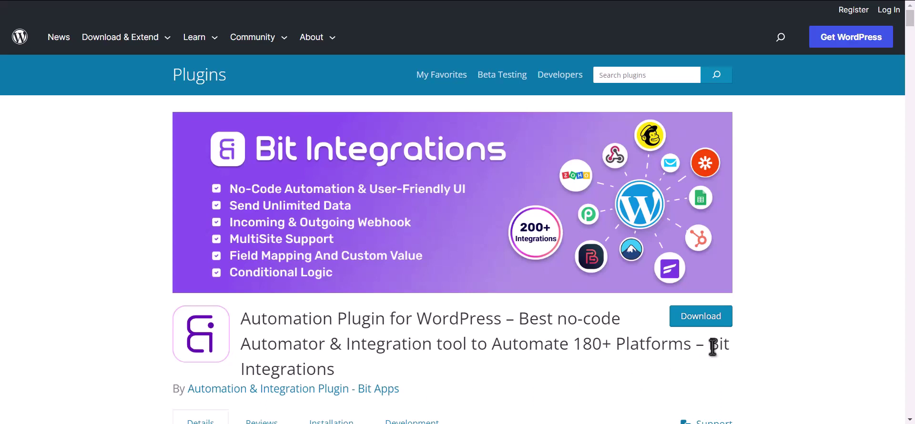
Highlight the Bit Integrations name on its wordpress.org plugin directory page
left_click_drag(710, 344, 716, 363)
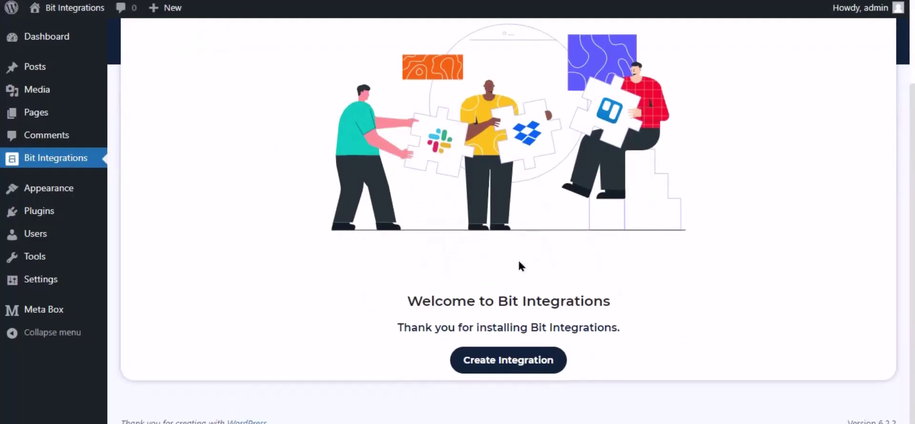
Create a new integration triggered by MB Frontend Submission's Bit Integrations form
left_click(497, 359)
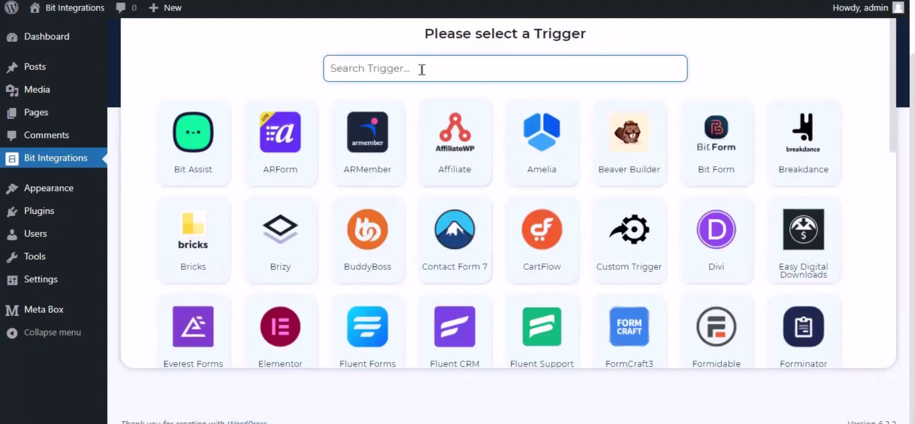
type("mb fr")
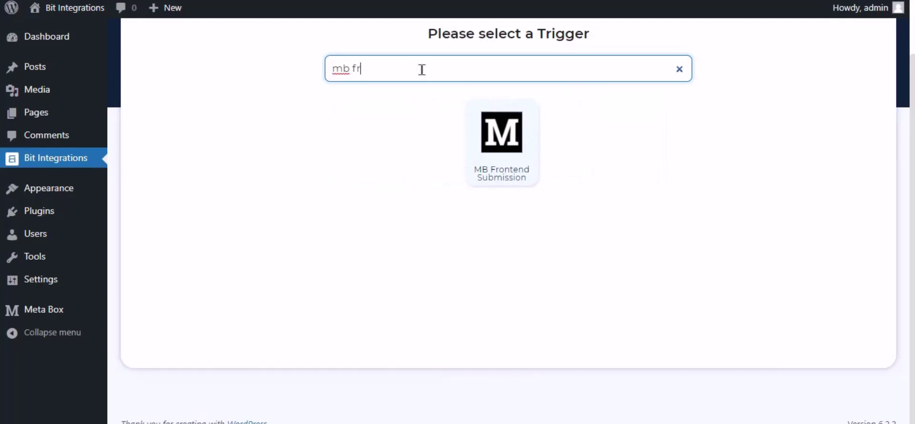
type("ont")
left_click(497, 153)
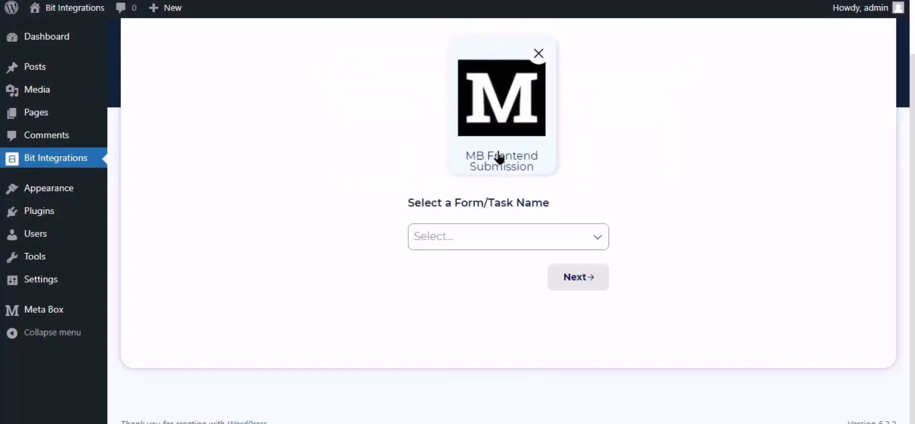
left_click(452, 238)
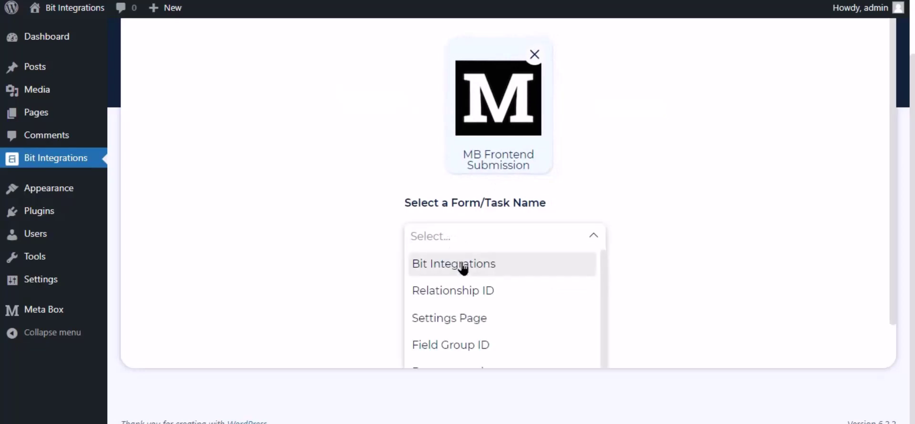
left_click(463, 265)
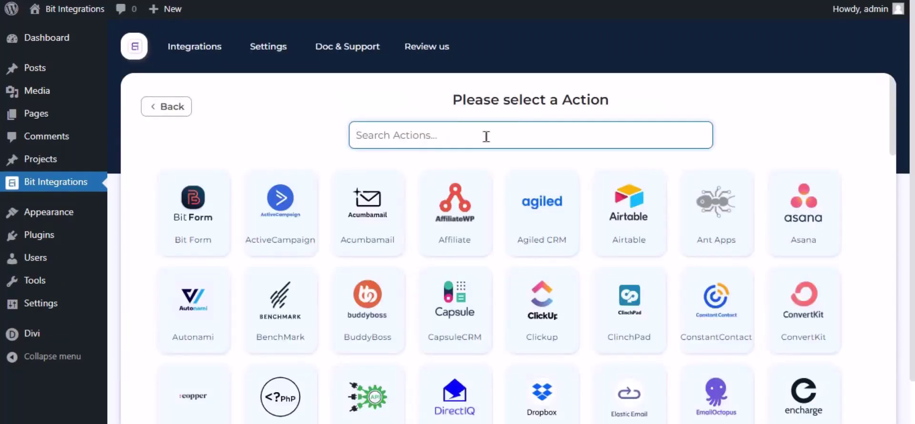
Pick Mautic as the action and review its integration name and client ID/secret hint
type("mautic")
left_click(477, 205)
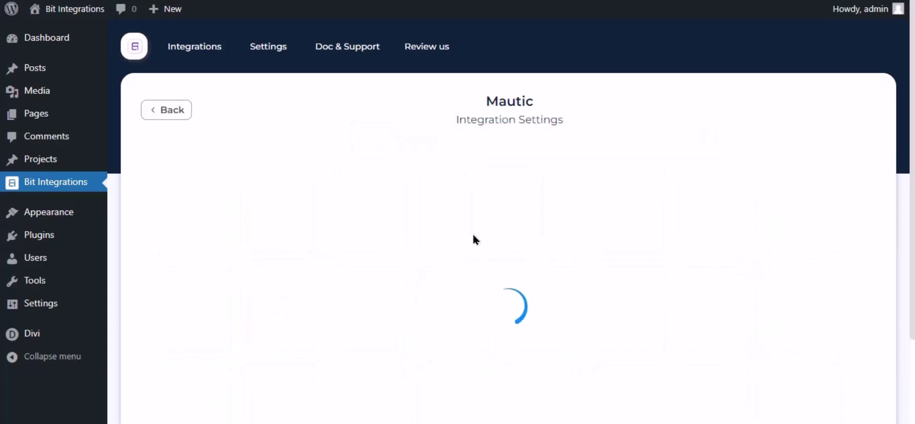
left_click(200, 203)
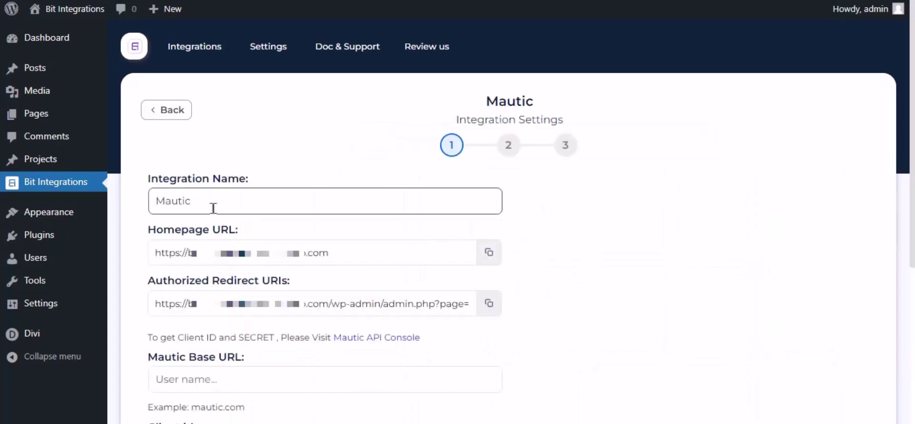
left_click_drag(212, 202, 159, 220)
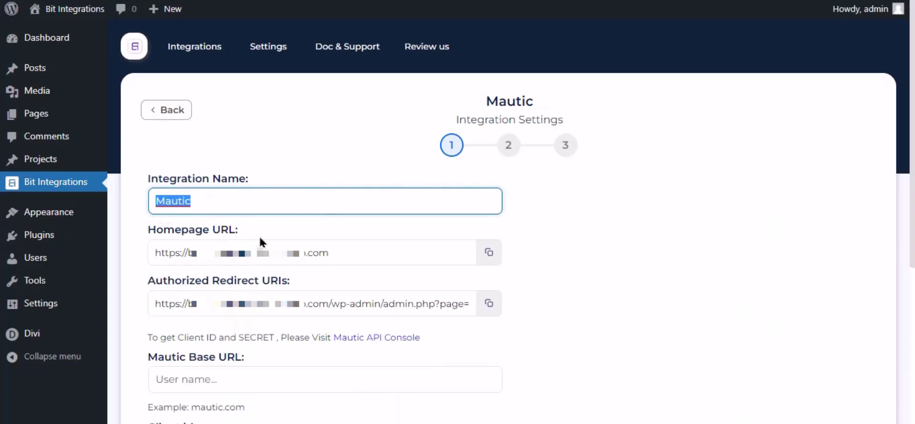
scroll(260, 241, "down", 3)
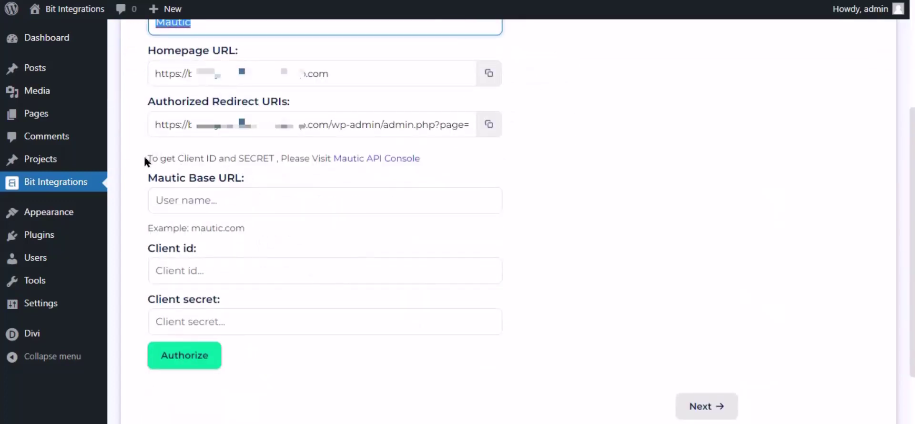
left_click_drag(145, 158, 278, 171)
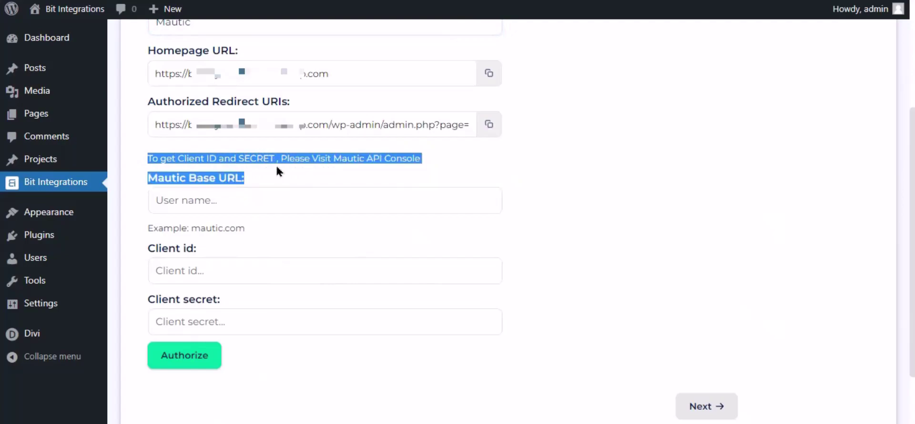
left_click(313, 185)
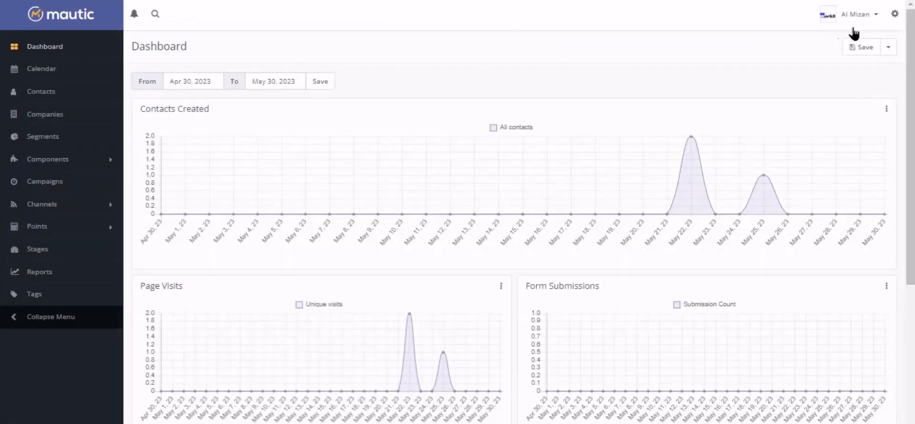
Start a new Mautic API credential using the OAuth 2 authorization protocol
left_click(896, 14)
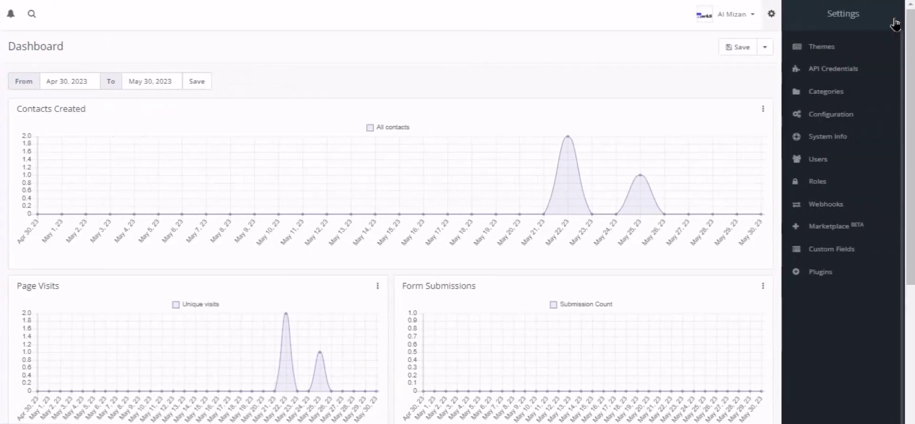
left_click(838, 70)
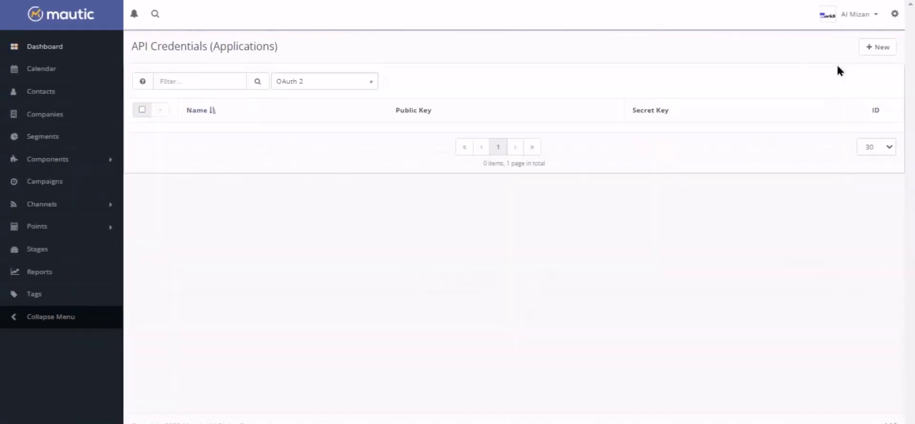
left_click(875, 51)
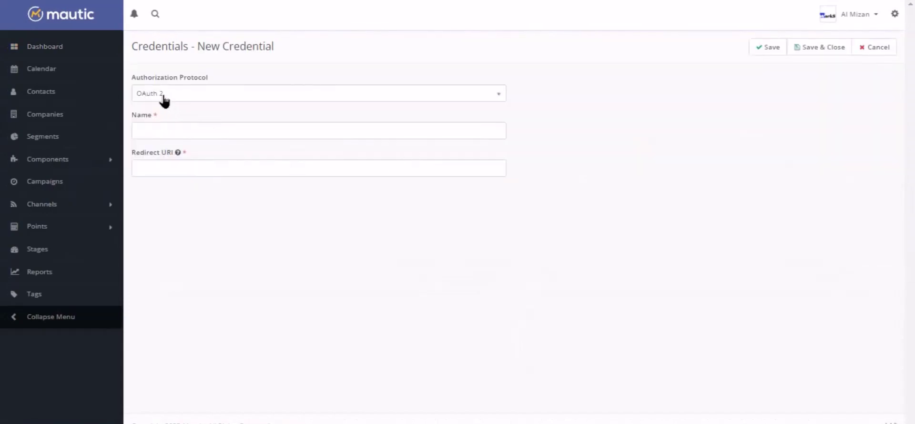
left_click(165, 100)
left_click(166, 127)
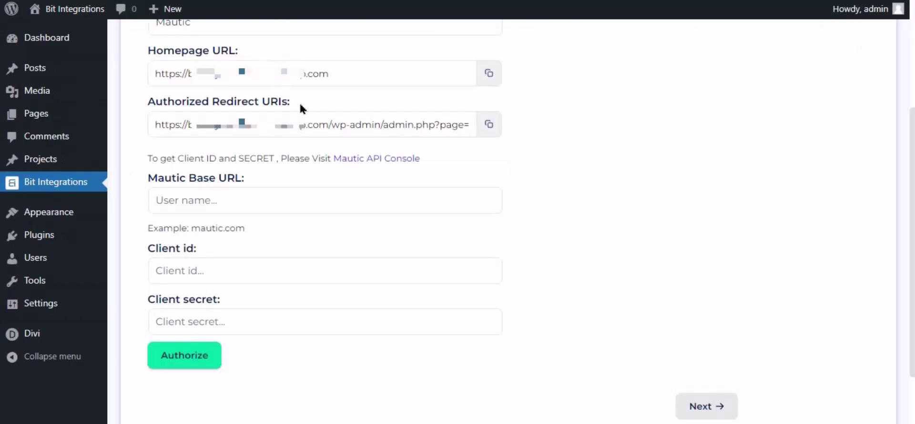
Save the Mautic credential with Bit Integrations' authorized redirect URI pasted in
left_click(496, 135)
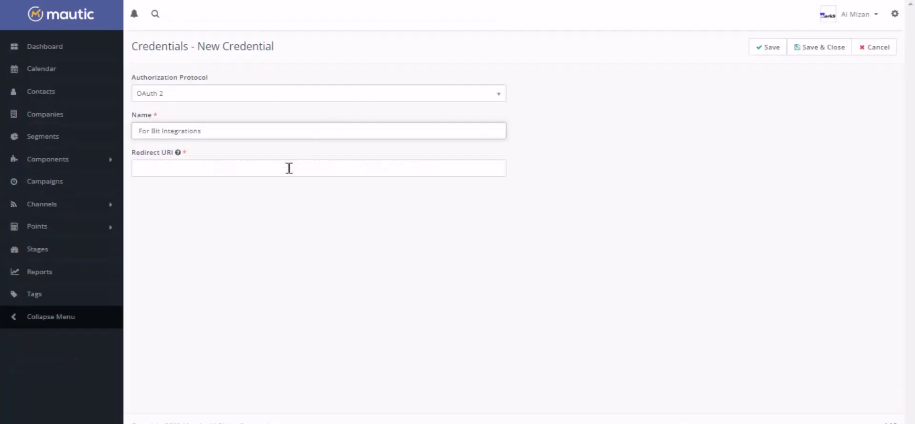
left_click(289, 169)
key("ctrl+v")
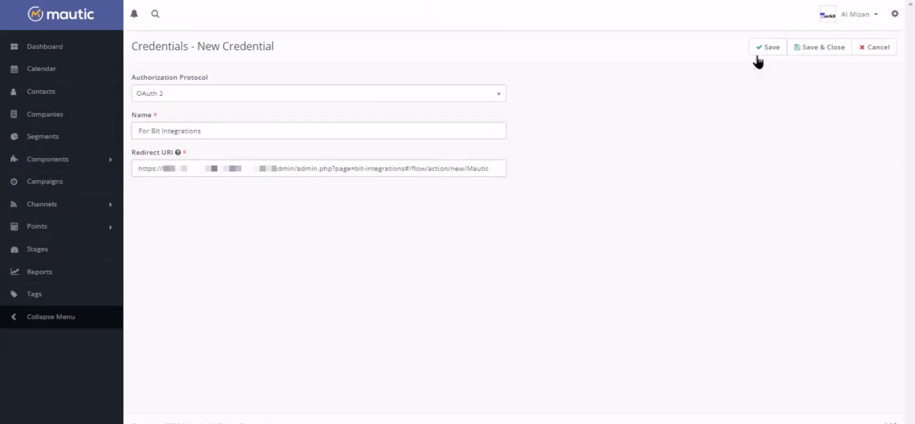
left_click(768, 47)
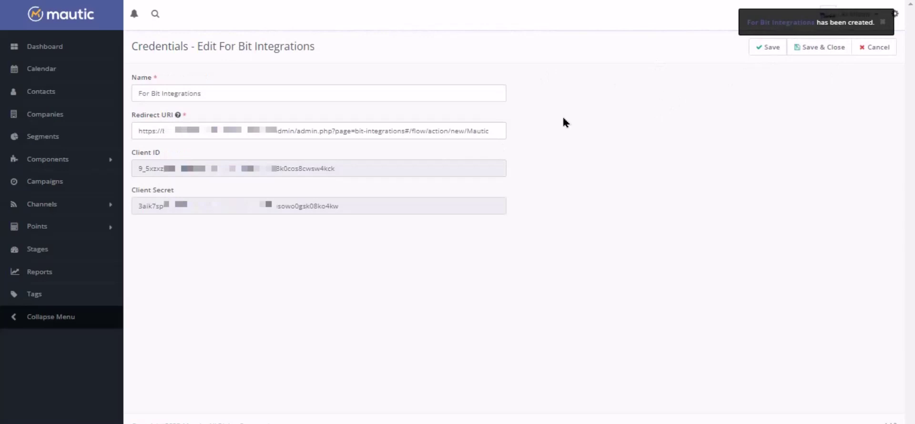
Copy the Mautic Client ID into Bit Integrations' Client id field and select the Client Secret
double_click(296, 171)
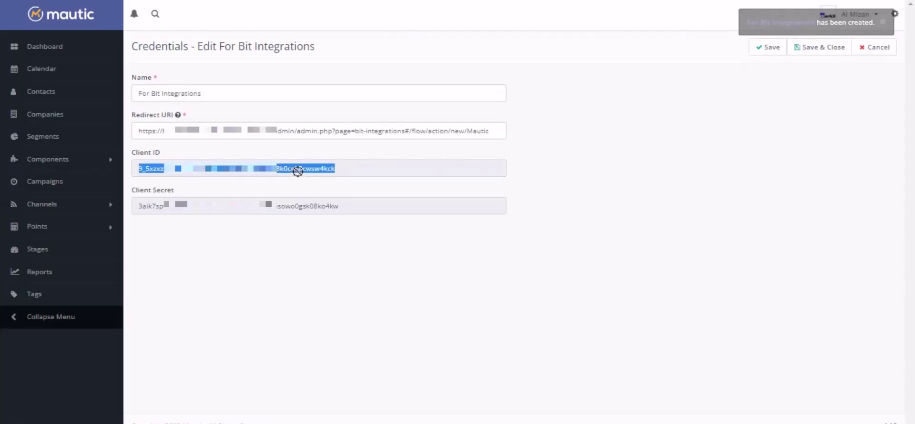
right_click(296, 171)
left_click(333, 183)
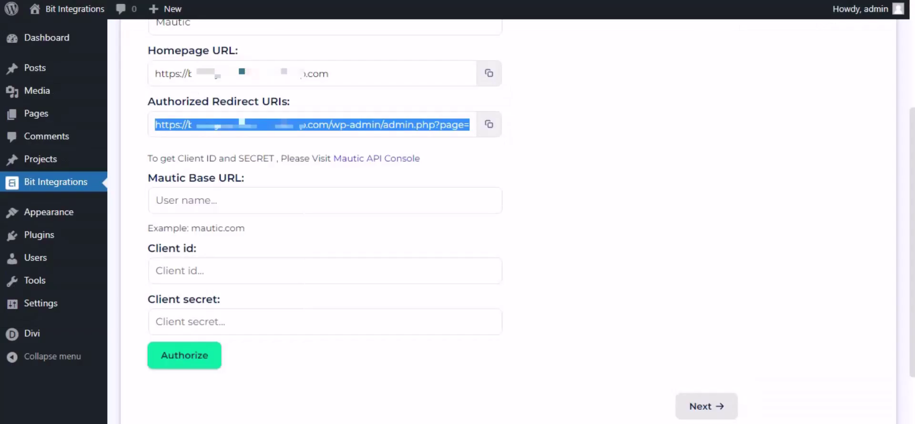
left_click(245, 269)
key("ctrl+v")
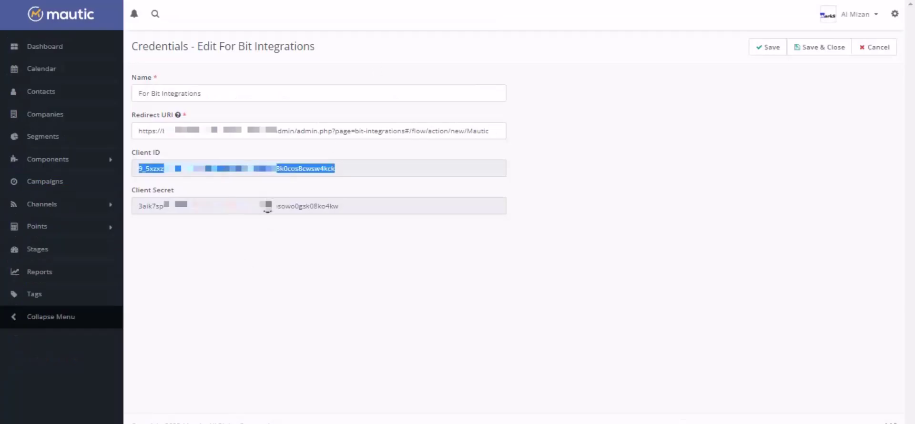
double_click(268, 206)
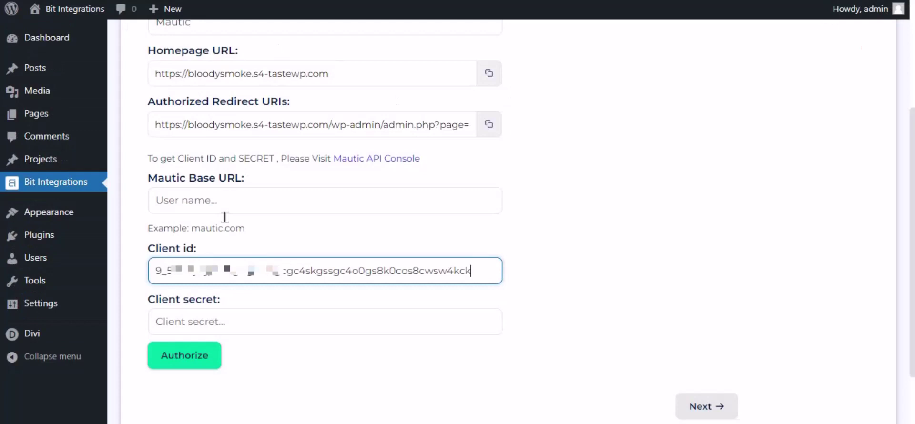
Fill in the Mautic client secret and base URL in Bit Integrations
left_click(206, 328)
key("ctrl+v")
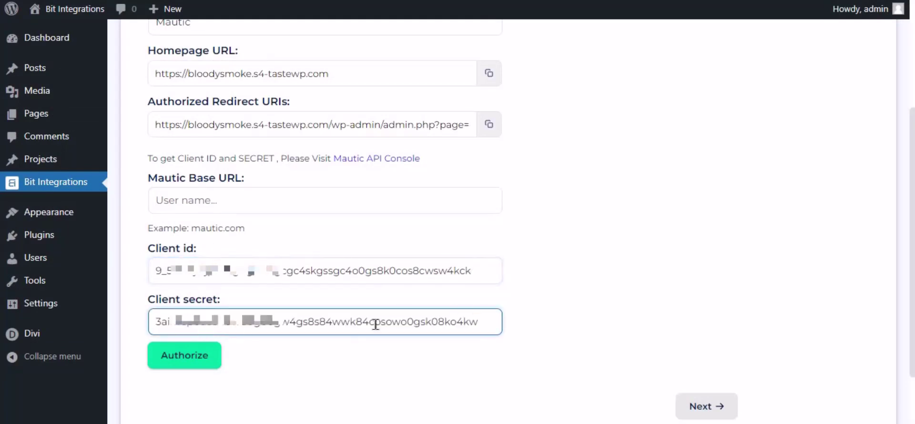
left_click(227, 206)
key("ctrl+v")
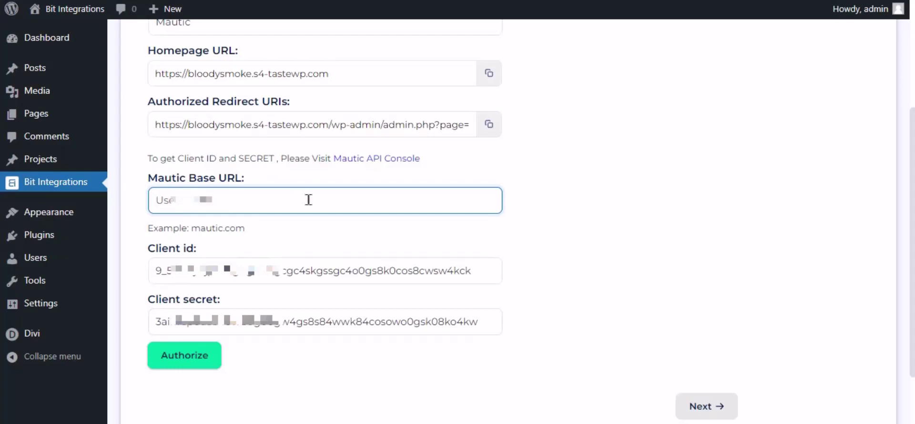
key("ctrl+v")
left_click_drag(319, 199, 136, 208)
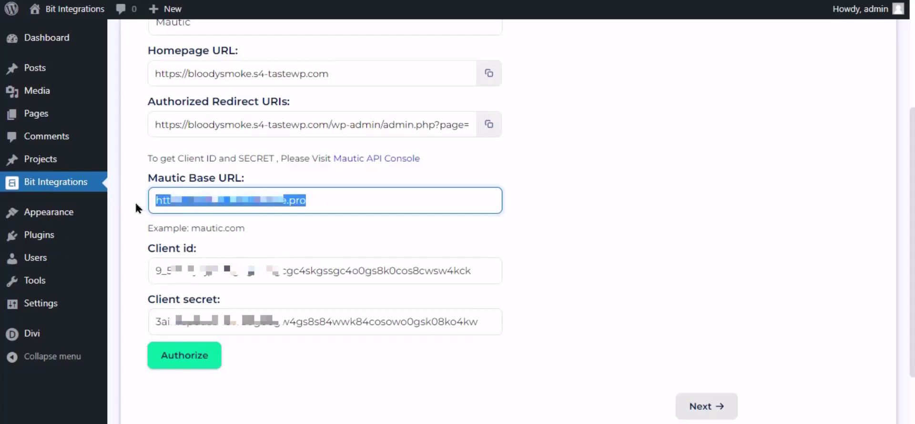
left_click(253, 220)
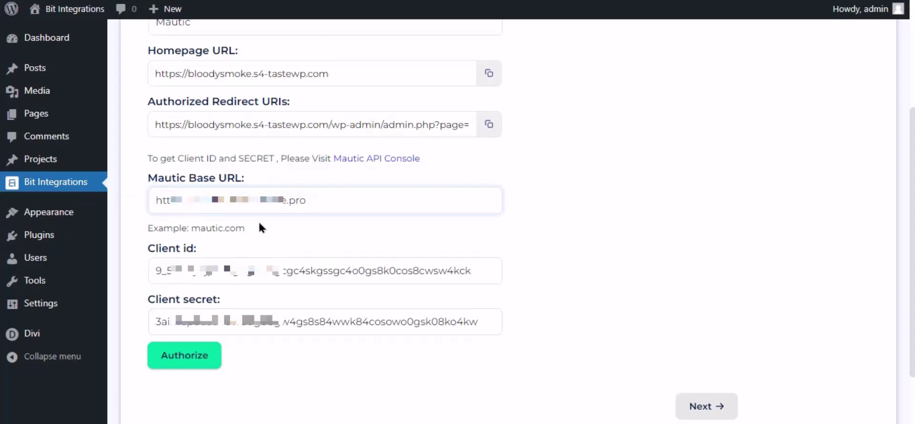
Authorize the connection by logging in to Mautic and accepting access
left_click(187, 367)
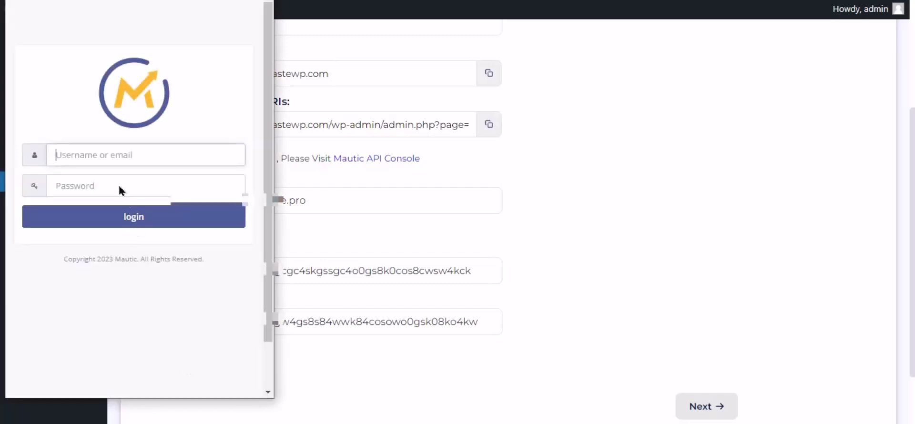
left_click(73, 155)
left_click(164, 227)
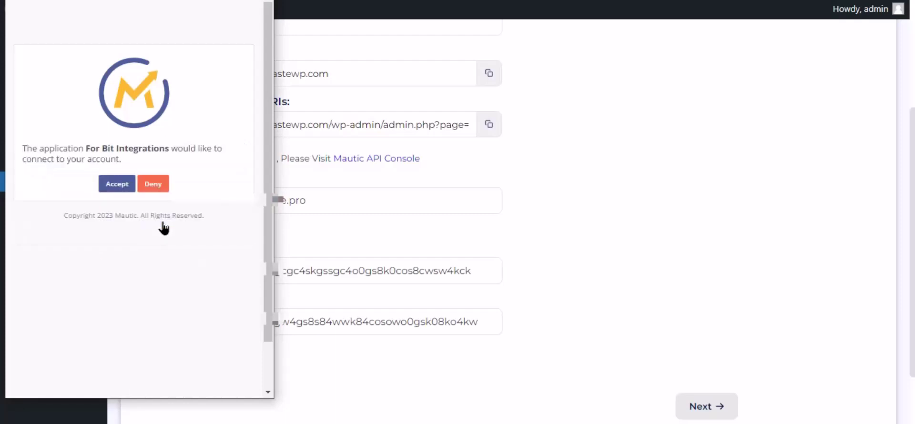
left_click(118, 185)
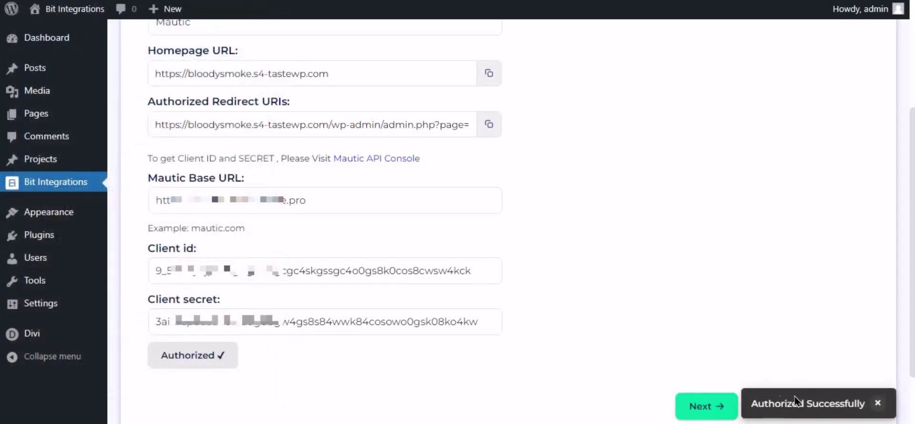
Map Email Address to Mautic Email and Name to First Name
left_click(707, 406)
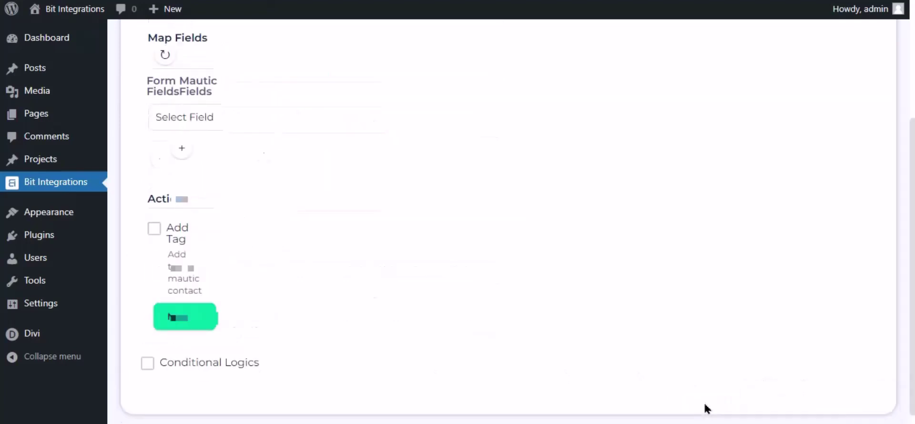
scroll(502, 314, "up", 4)
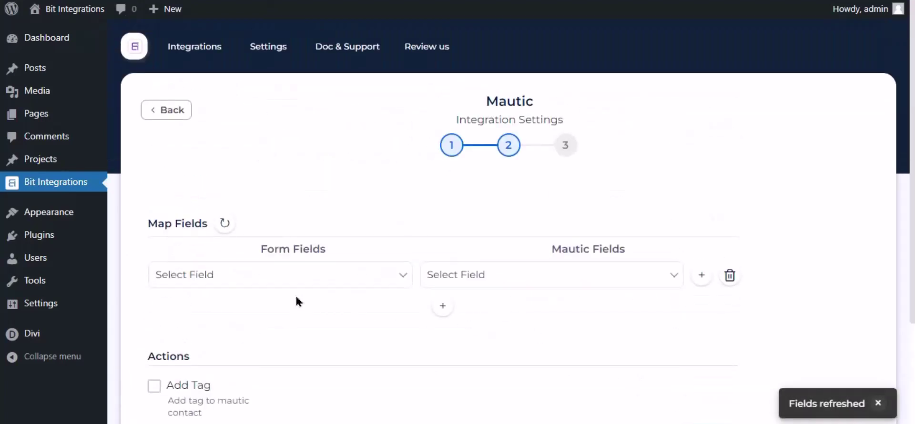
left_click(467, 272)
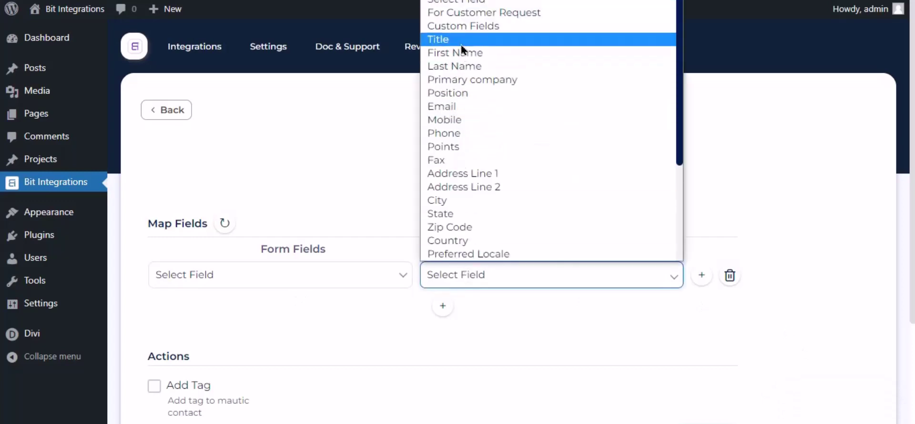
left_click(459, 109)
left_click(390, 279)
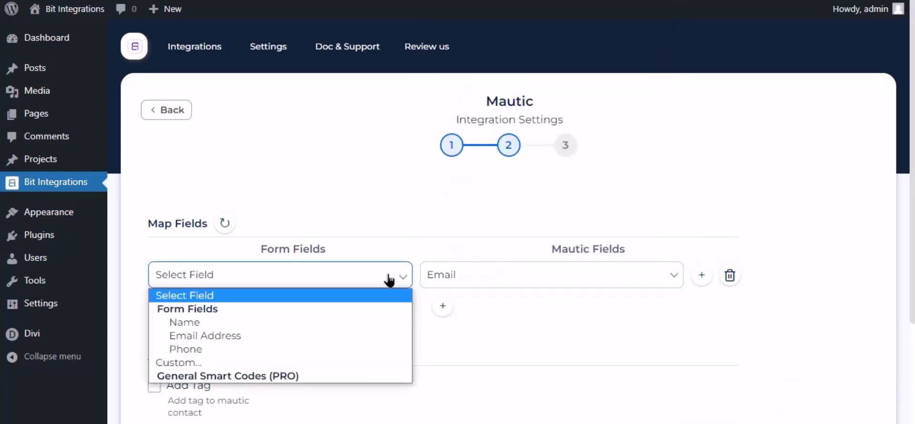
left_click(205, 335)
left_click(443, 307)
left_click(474, 311)
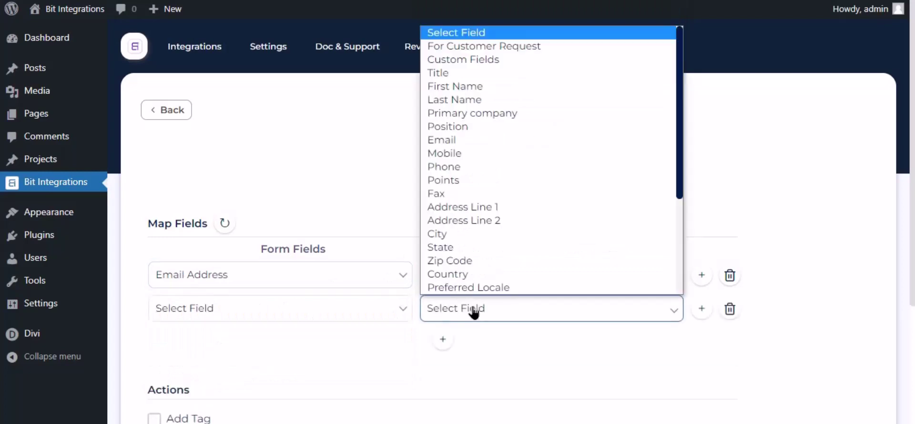
left_click(448, 86)
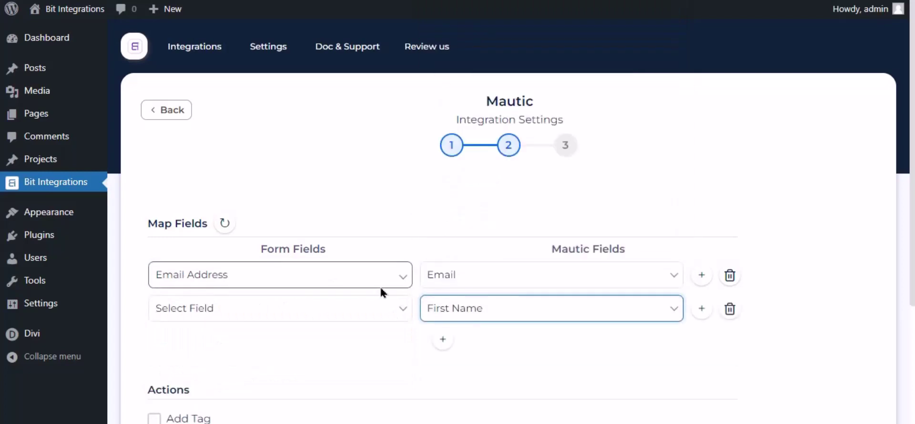
left_click(377, 310)
left_click(218, 354)
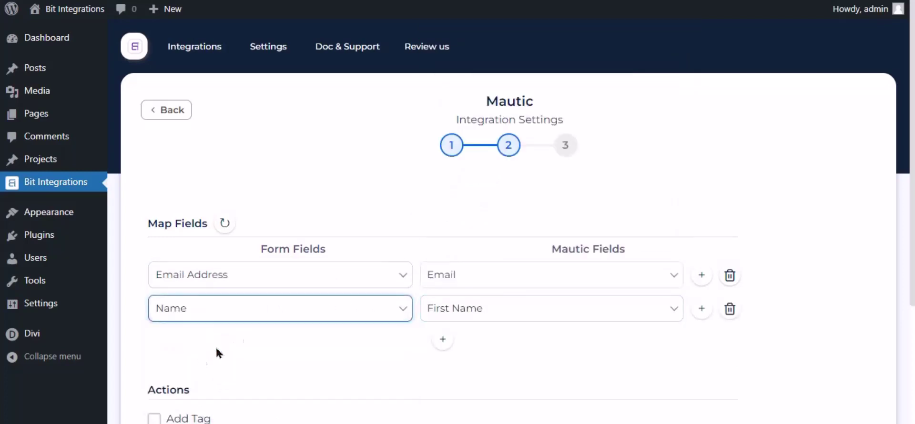
Toggle conditional logic on and back off, then advance to the final step
scroll(493, 255, "down", 4)
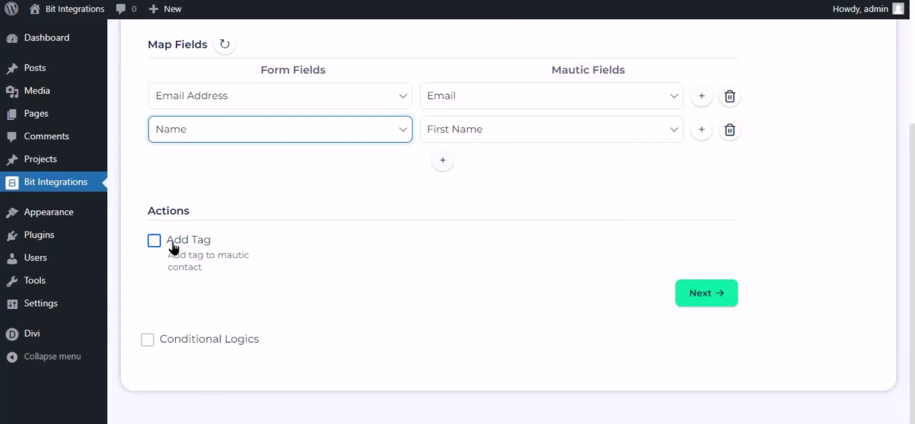
left_click(148, 339)
scroll(193, 341, "down", 3)
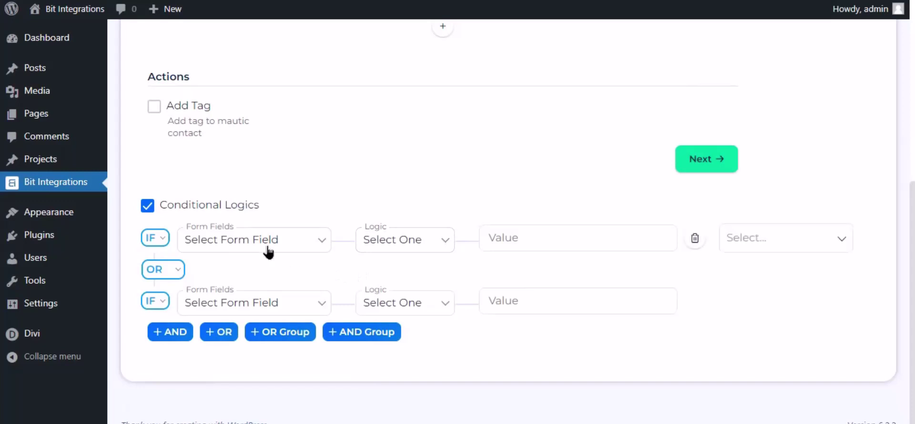
left_click(149, 206)
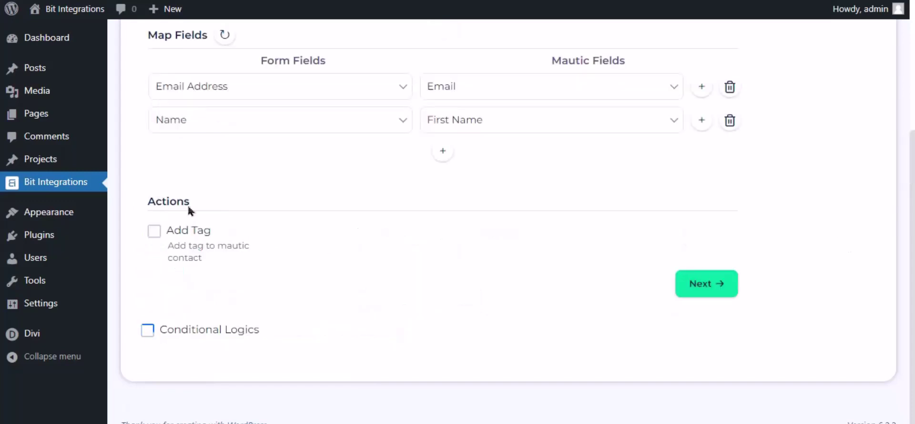
left_click(696, 284)
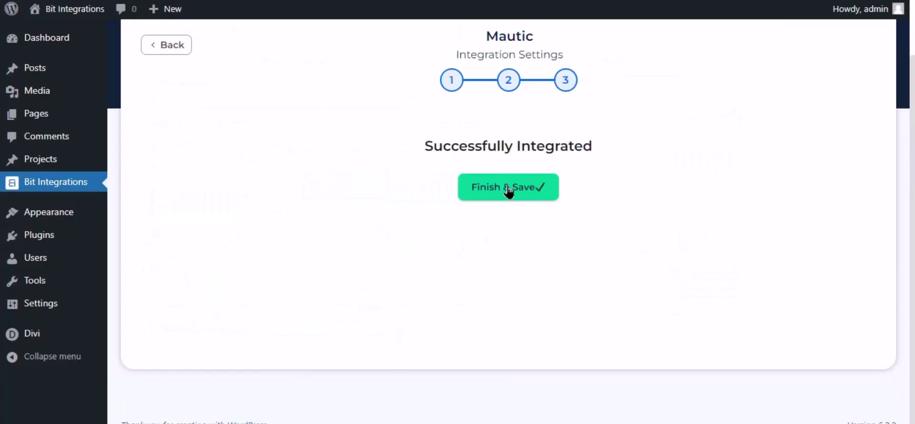
left_click(509, 190)
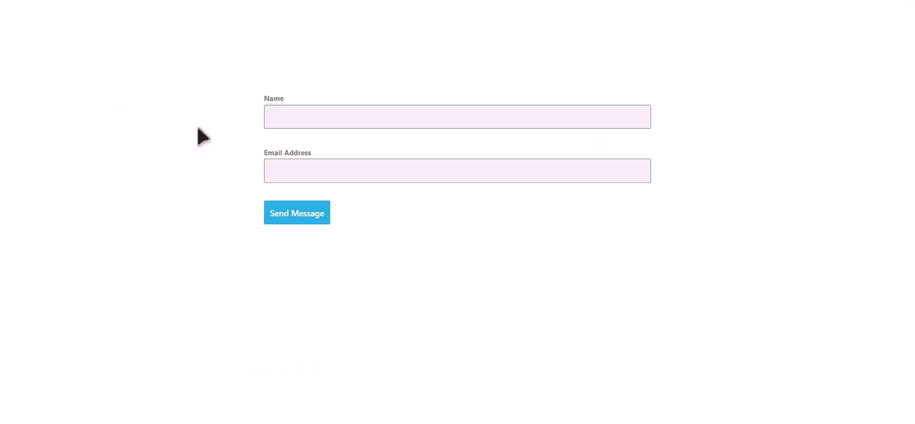
left_click(361, 114)
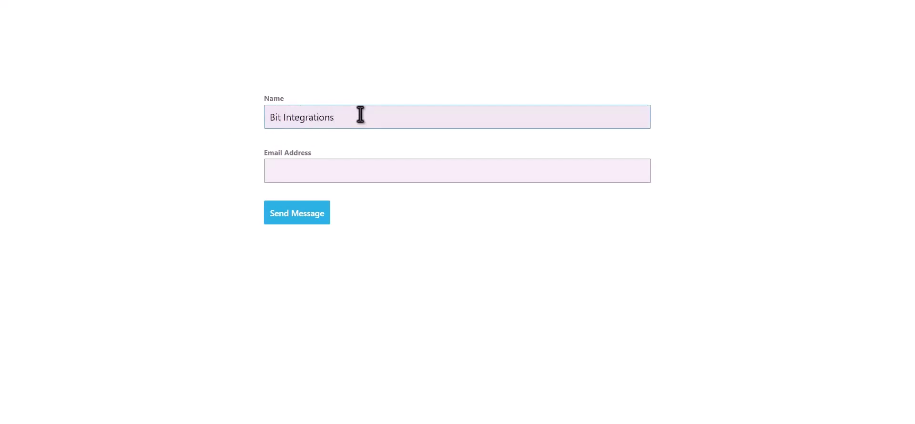
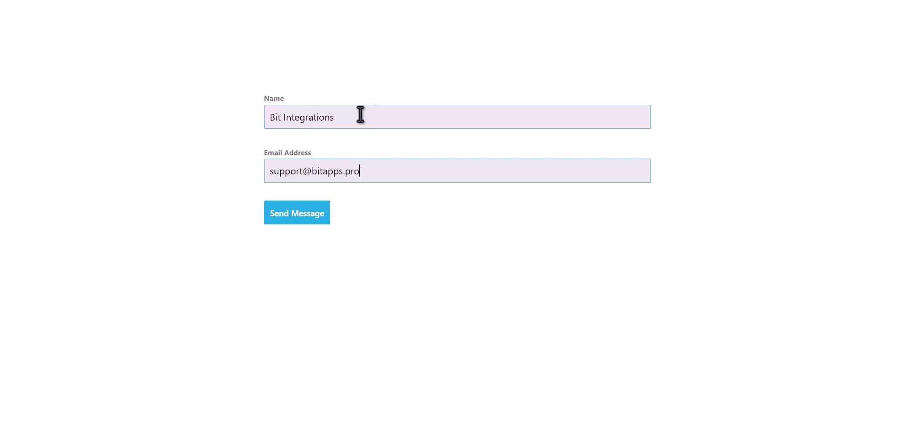
left_click(321, 216)
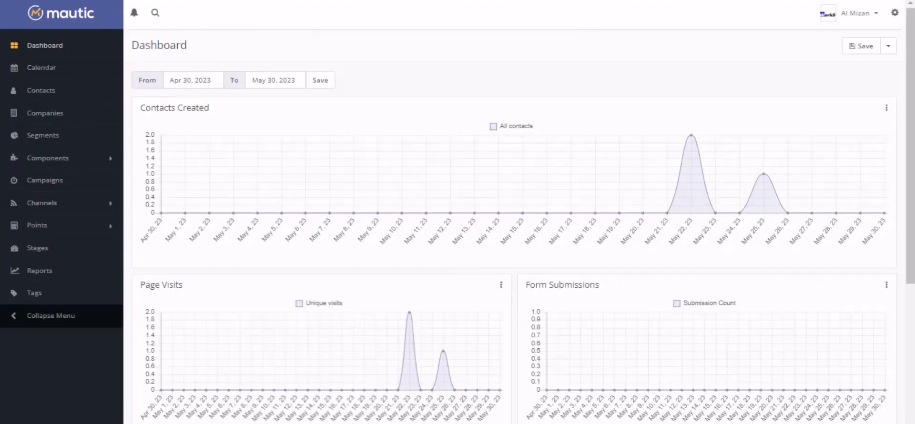
Open Mautic's Contacts list to find the new Bit Integrations contact
left_click(31, 95)
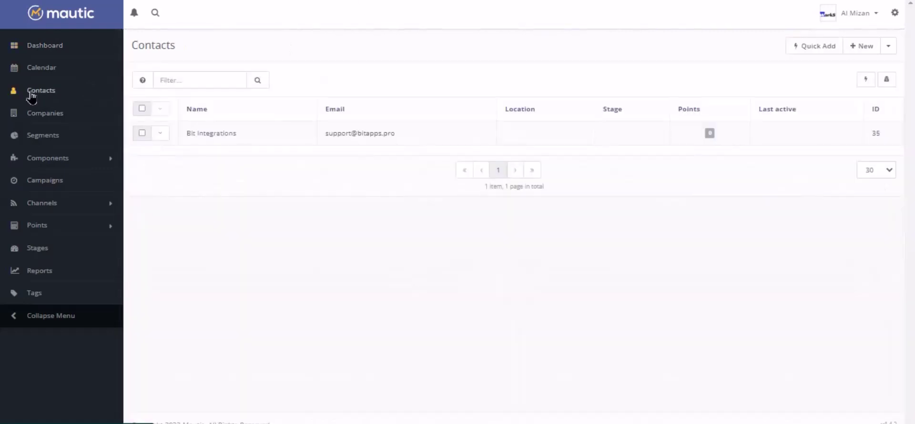